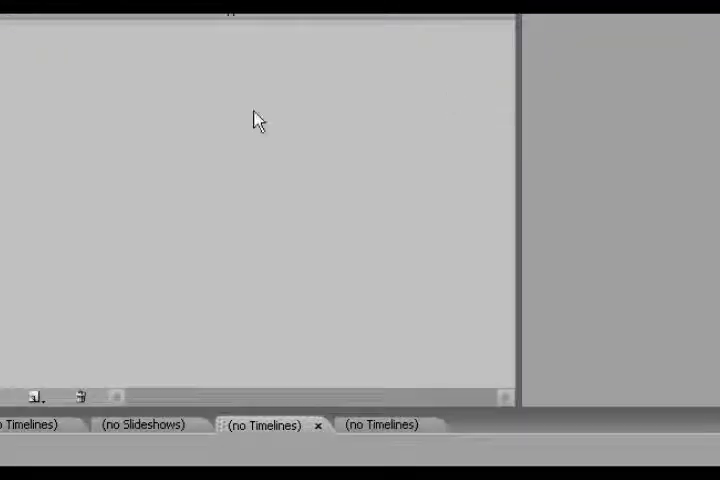
- Add two new empty menus to the project via New > Menu in the Project panel
click(233, 122)
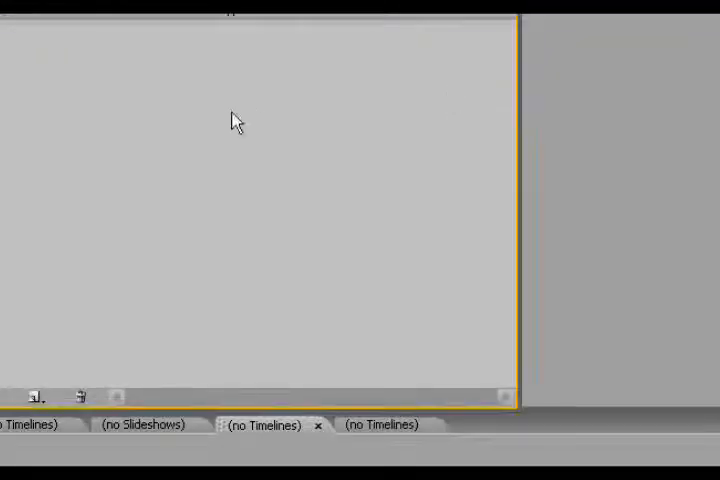
right_click(191, 112)
click(322, 146)
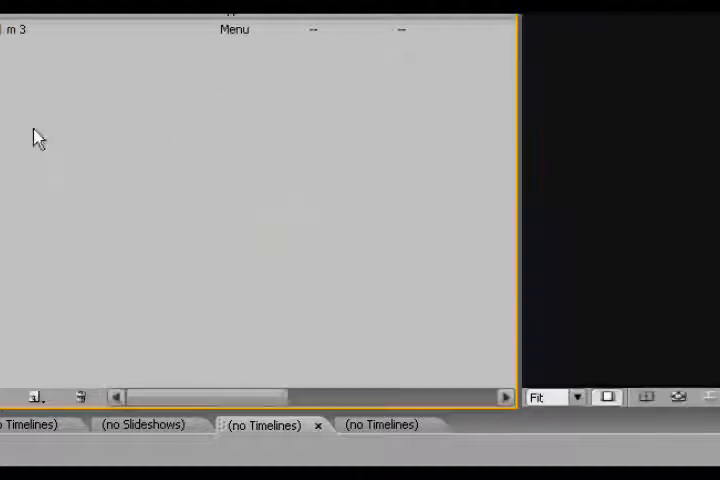
right_click(50, 124)
click(179, 161)
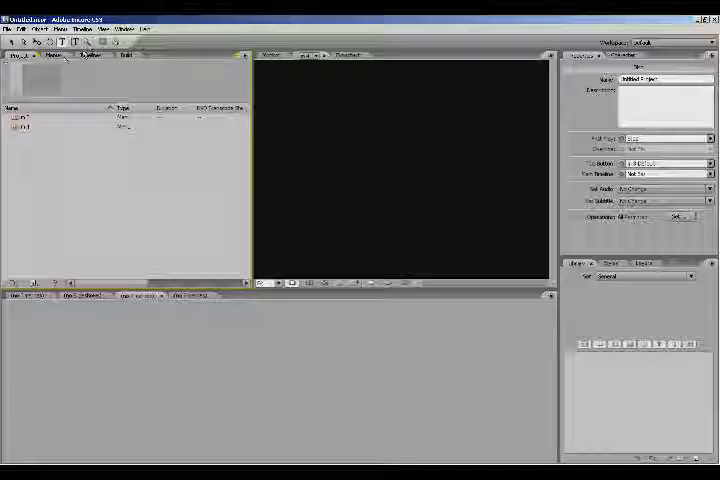
- Add text labels 'Play All' and 'Scene Select' below it on the blank menu
click(324, 112)
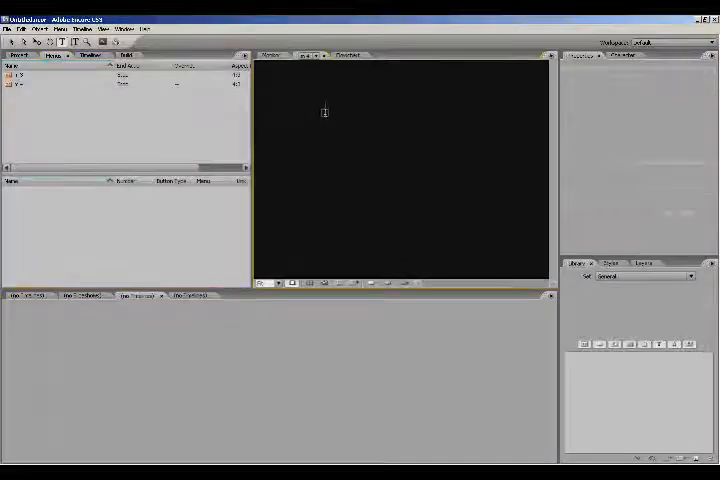
text(P)
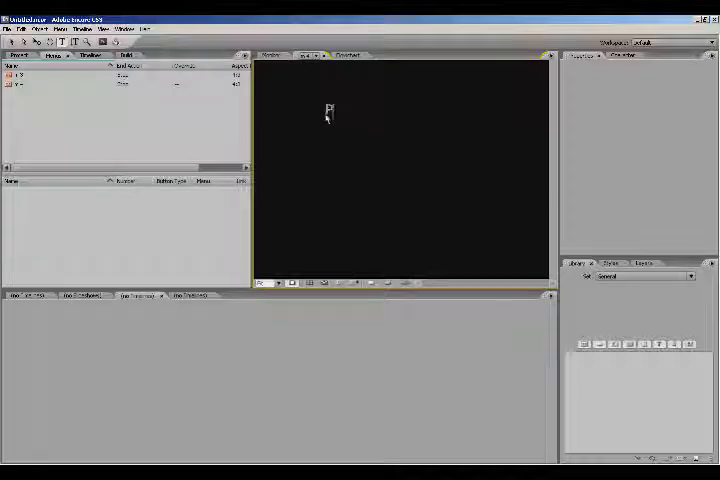
text(lay A)
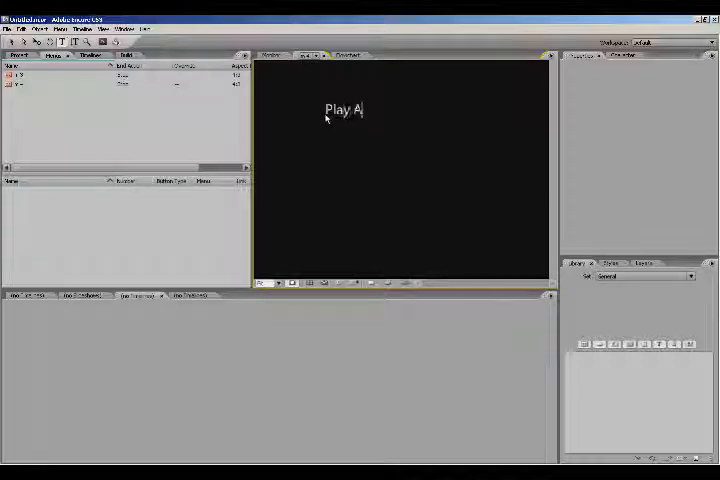
text(ll)
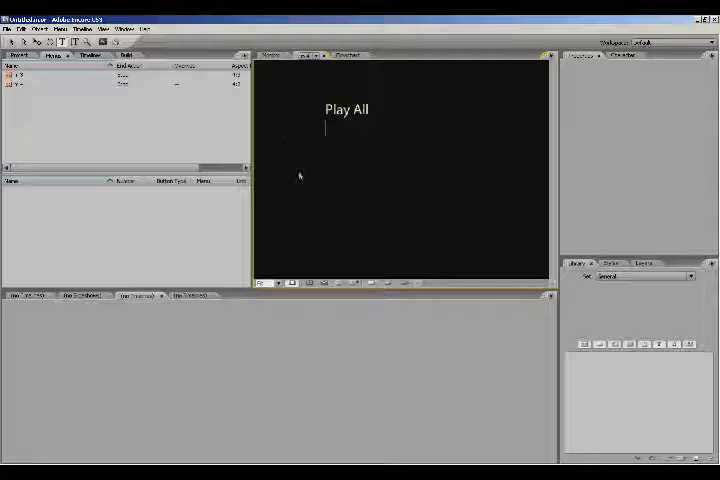
key(Escape)
click(338, 151)
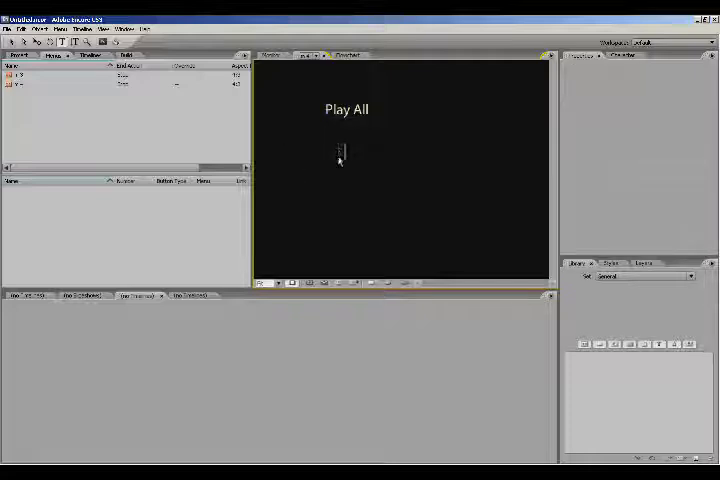
text(Scene Se)
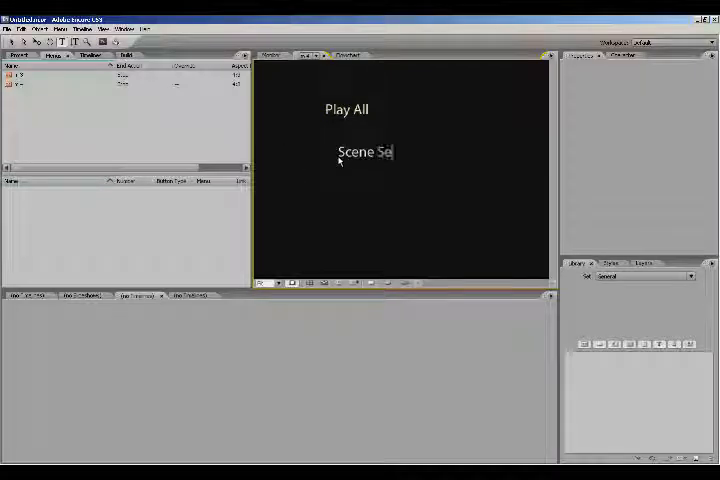
text(lect)
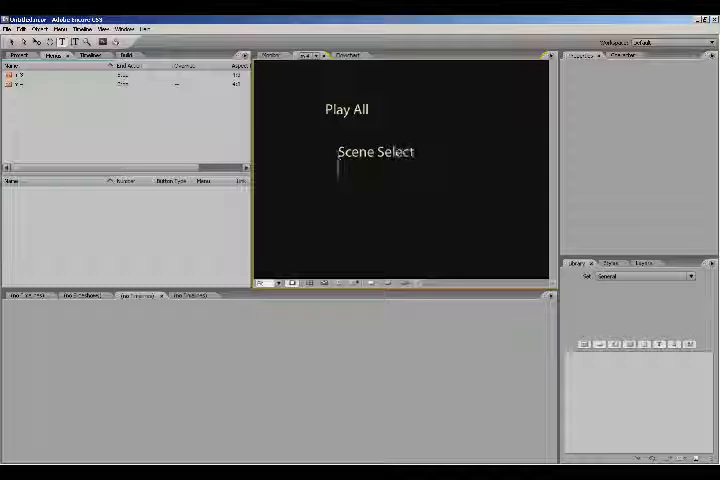
key(Escape)
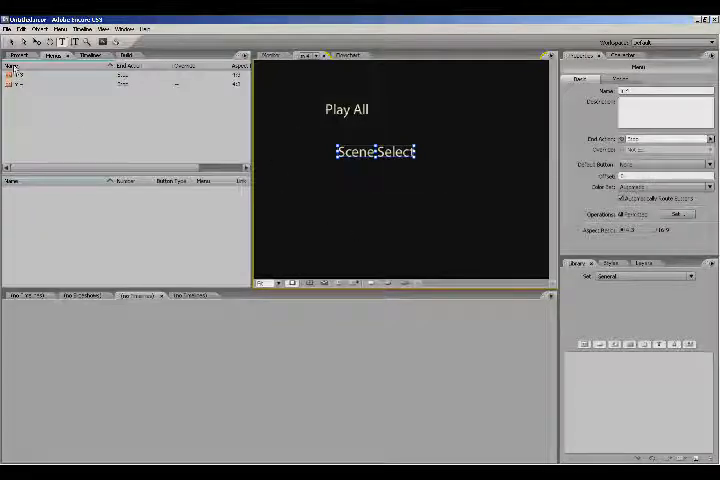
click(23, 42)
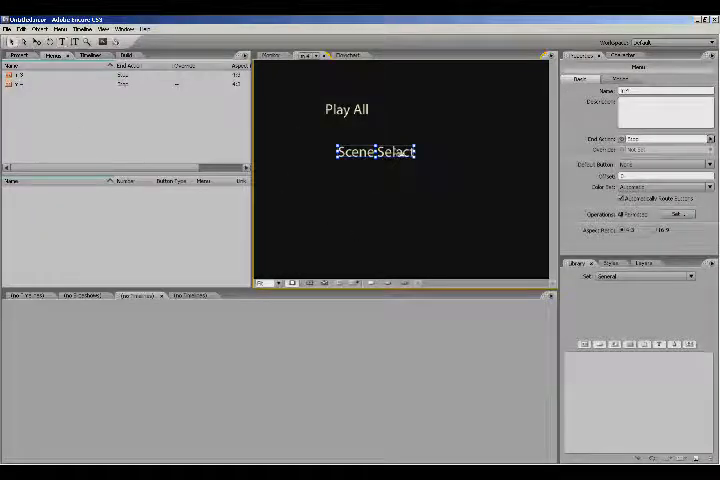
- Move the Scene Select text up closer beneath Play All
click(395, 163)
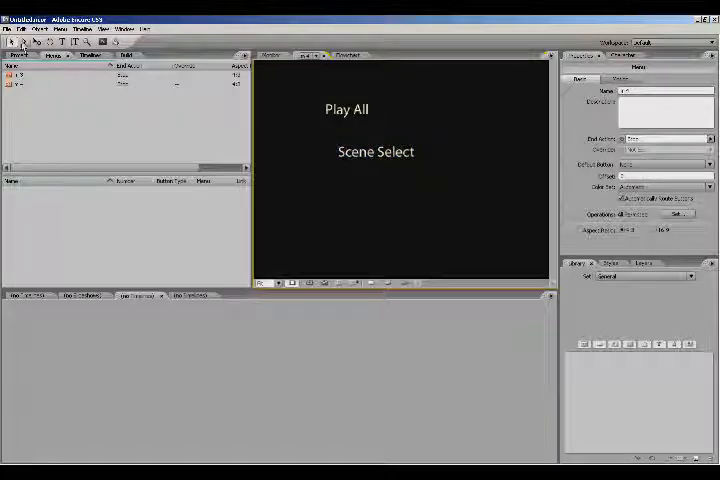
drag(376, 151, 365, 142)
click(345, 108)
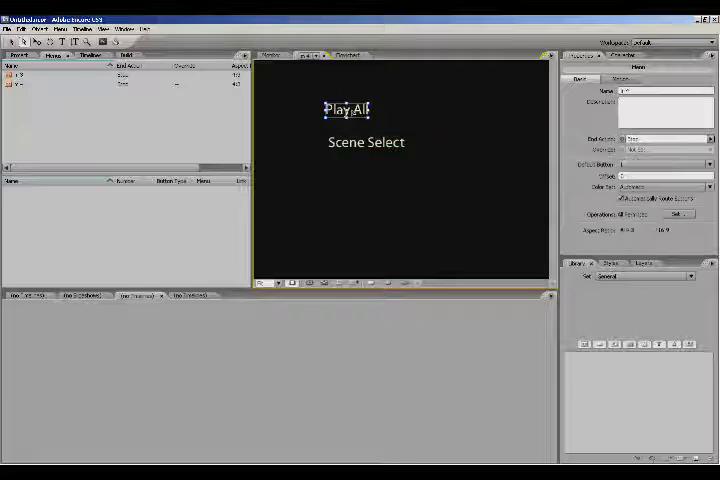
drag(381, 149, 376, 149)
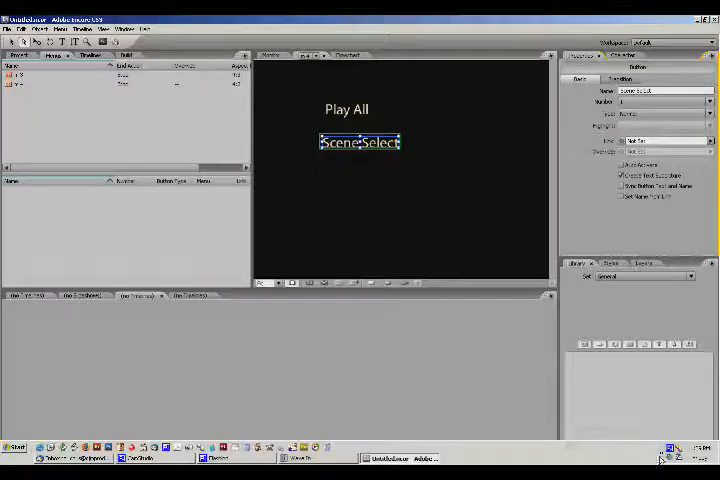
right_click(670, 448)
click(458, 302)
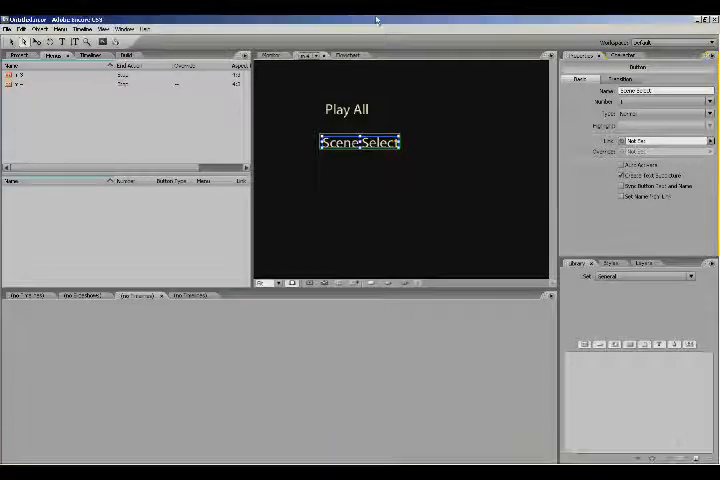
- Make Play All a button with Sync Button Text and Name unchecked
click(347, 110)
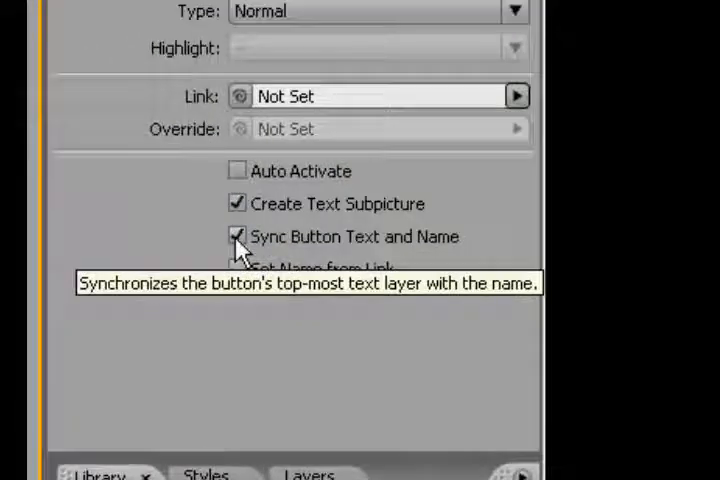
click(237, 238)
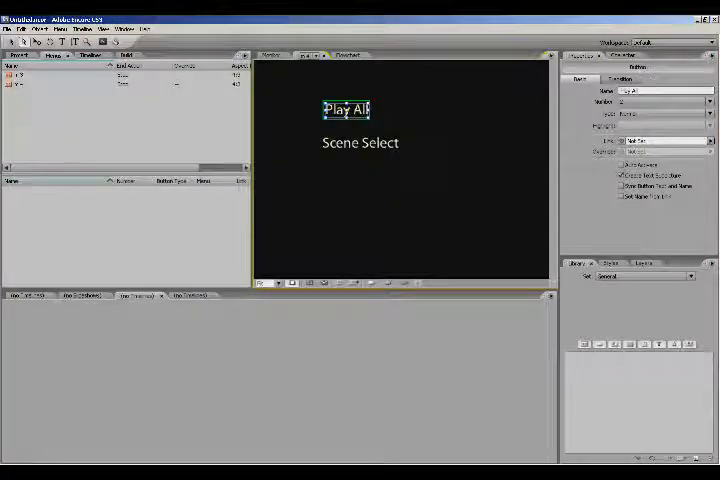
drag(622, 142, 114, 121)
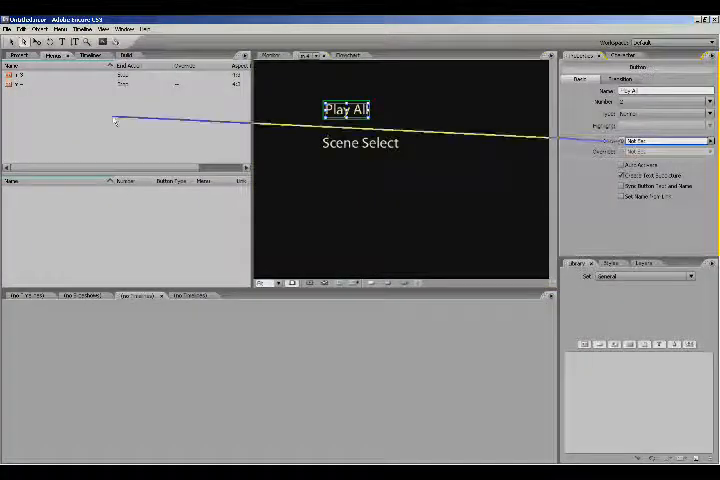
drag(114, 121, 114, 121)
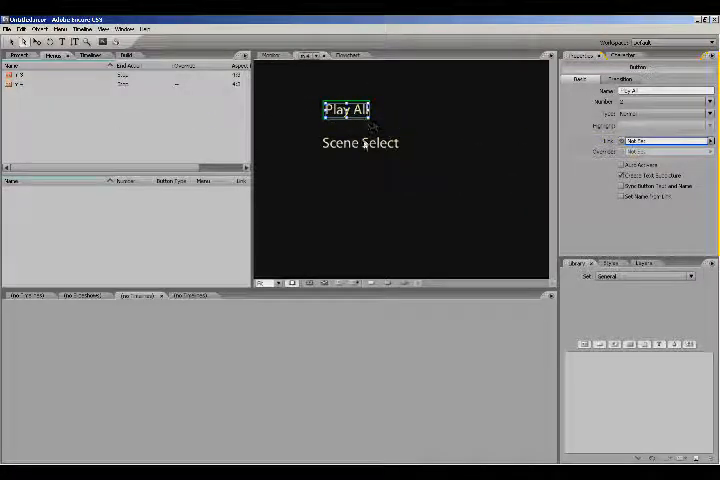
click(20, 83)
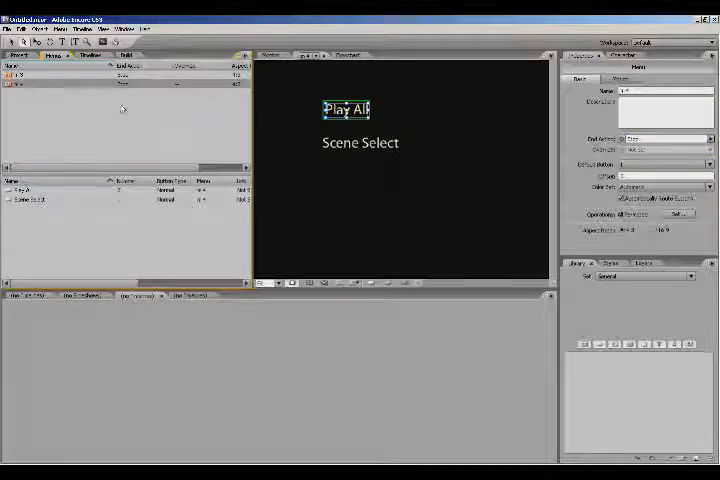
- Switch the Monitor to the empty first menu for editing
click(13, 75)
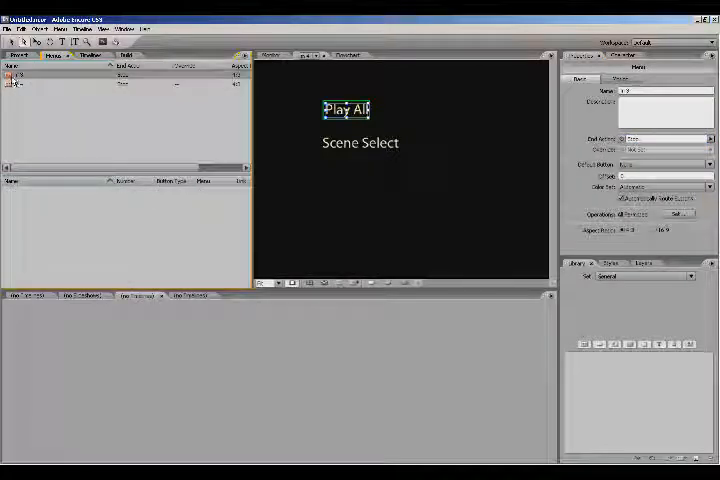
click(315, 58)
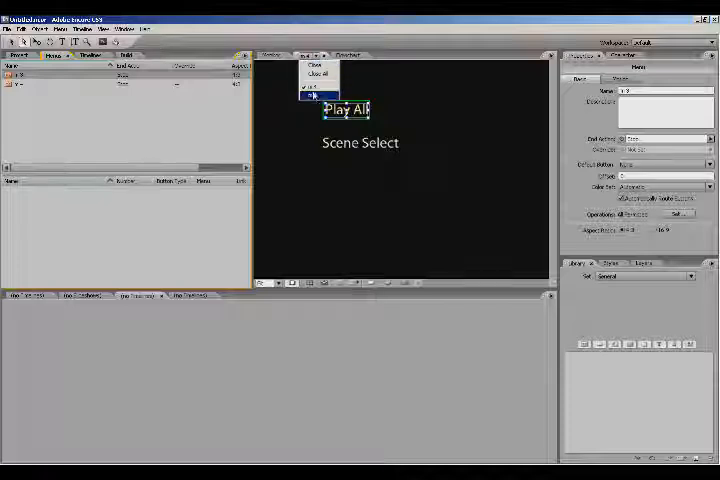
click(312, 94)
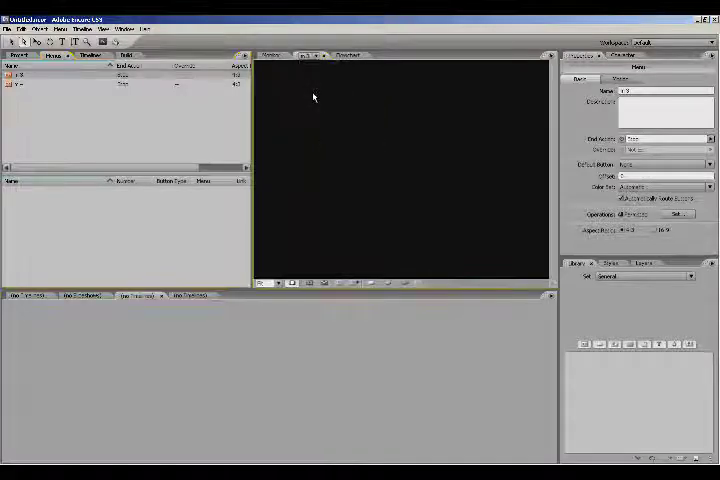
right_click(20, 84)
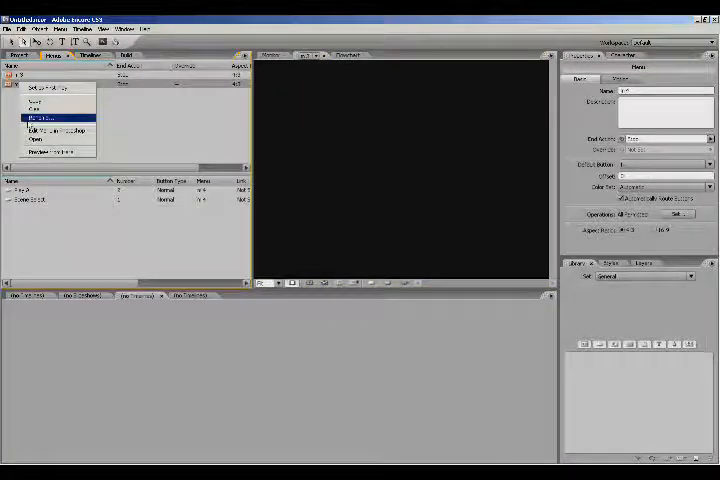
click(36, 138)
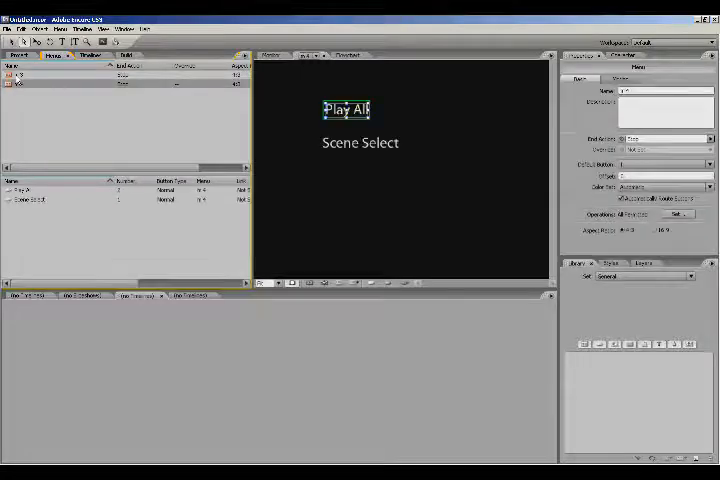
click(69, 75)
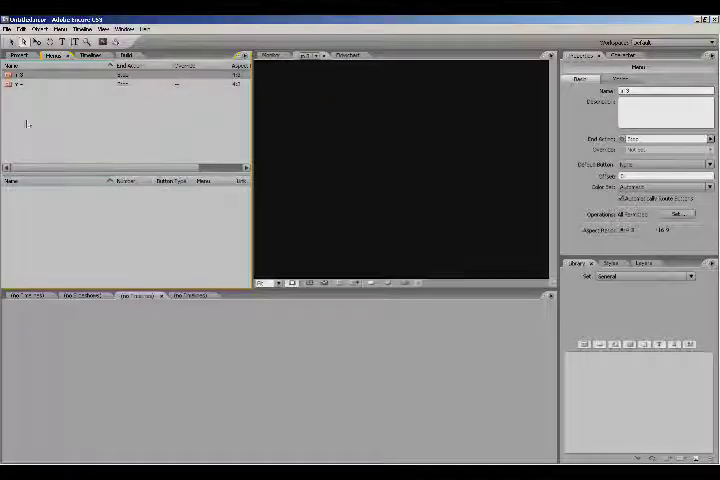
click(62, 42)
- Add the number label 3 to the submenu alongside 1 and 2
click(361, 188)
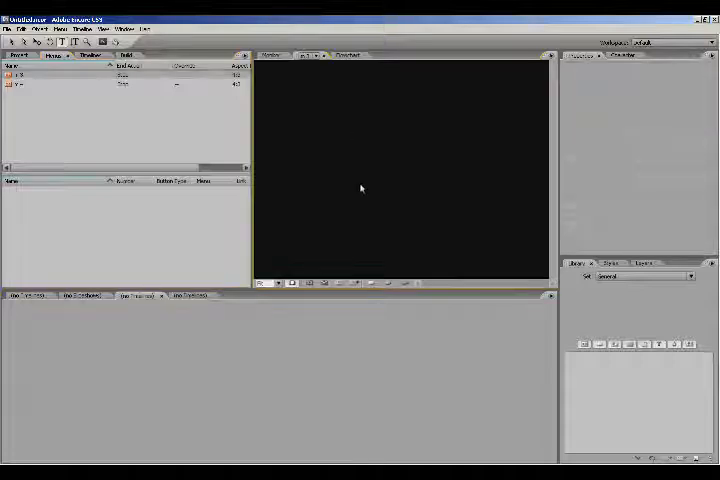
text(1)
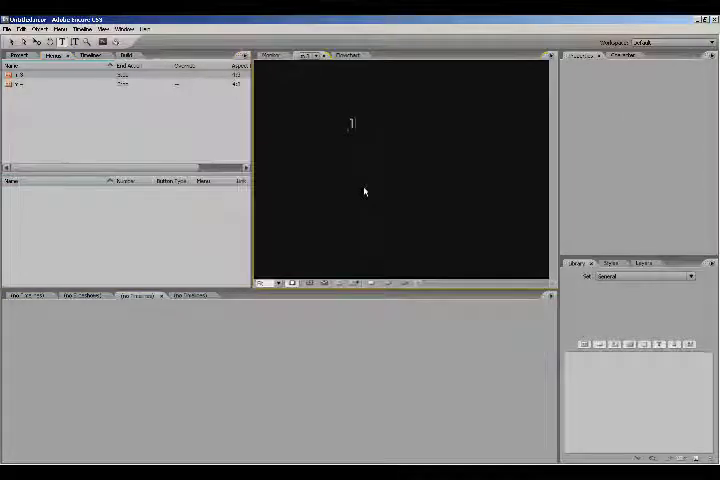
key(Escape)
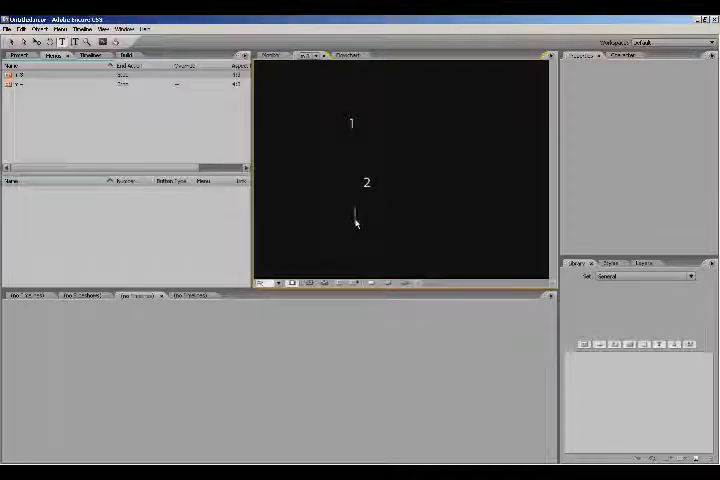
text(3)
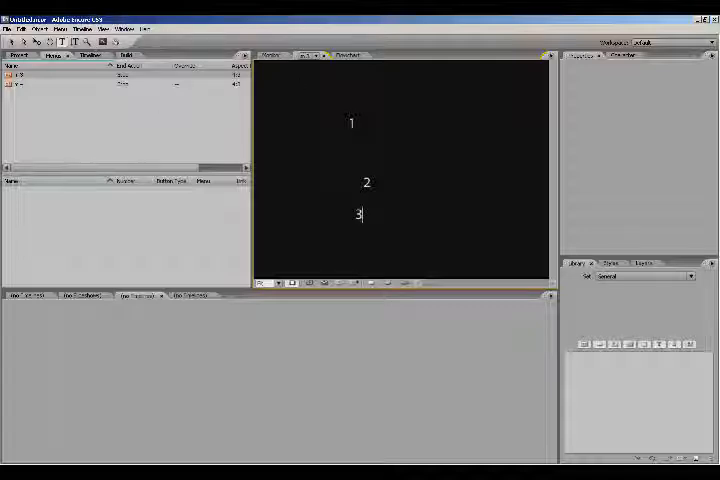
key(Escape)
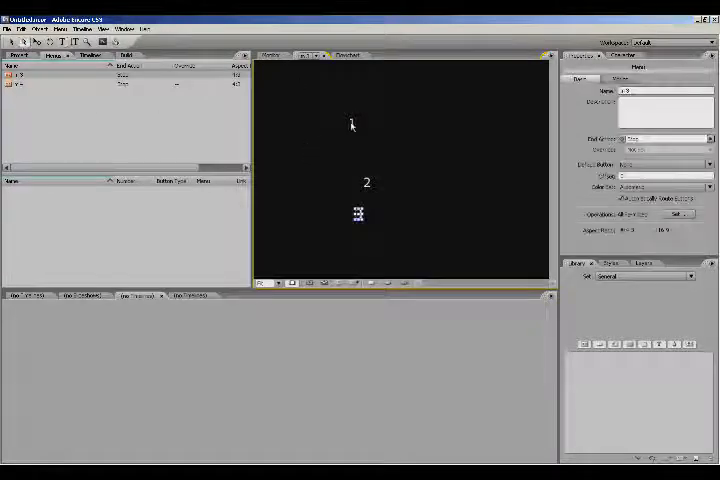
- Select the 1, 2 and 3 labels and align them to the middle so they overlap as 132
click(351, 124)
shift+click(367, 184)
shift+click(358, 214)
right_click(358, 215)
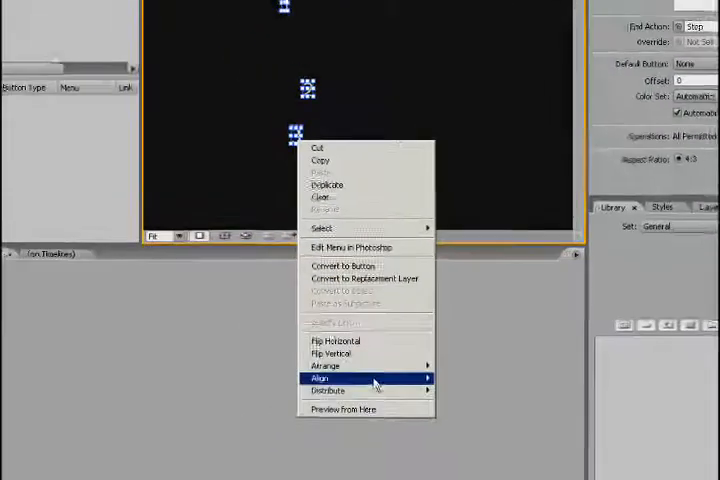
mouse_move(405, 388)
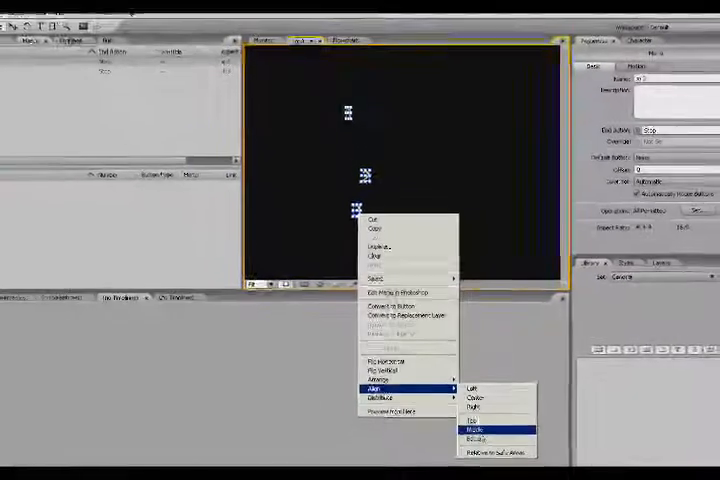
click(475, 429)
click(357, 200)
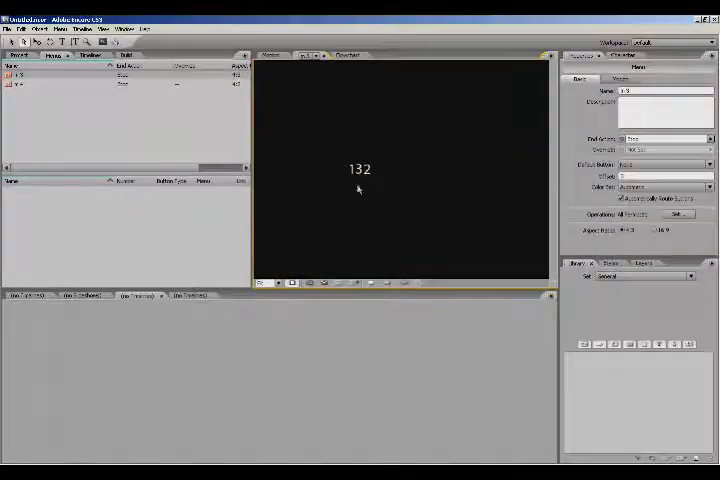
- Convert the overlapping 1, 2 and 3 labels into buttons
click(351, 172)
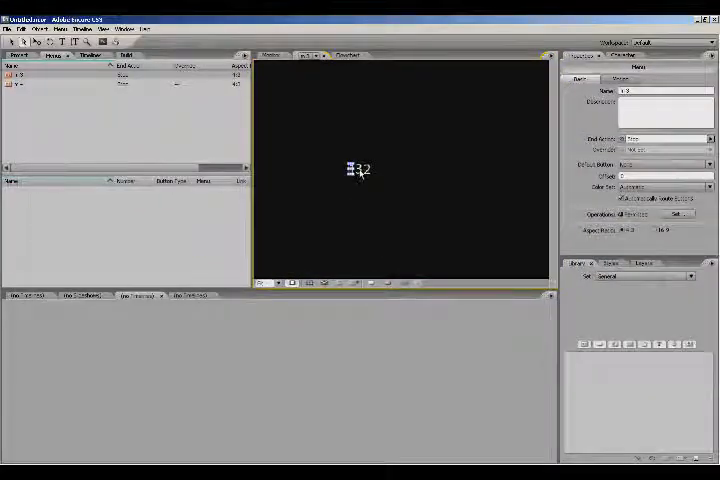
shift+click(361, 173)
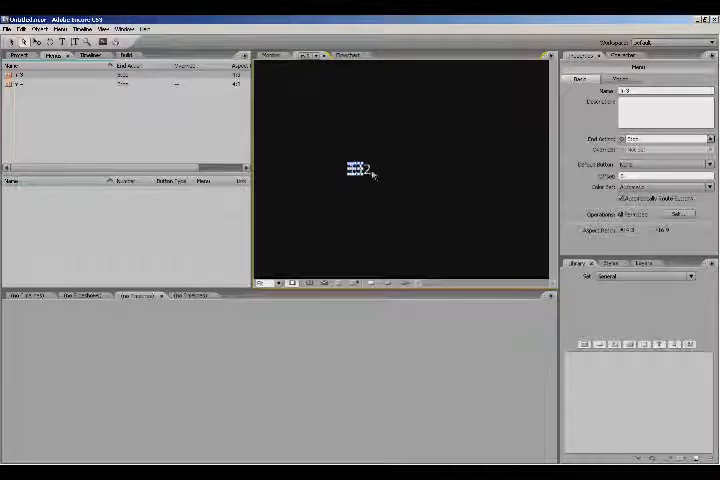
shift+click(368, 173)
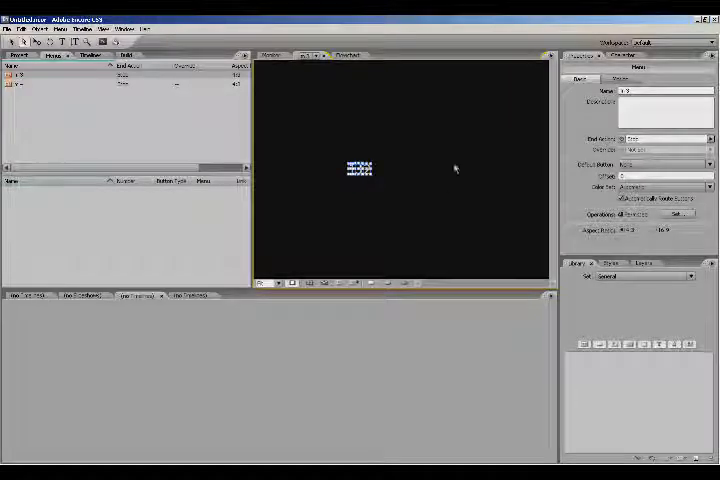
click(378, 217)
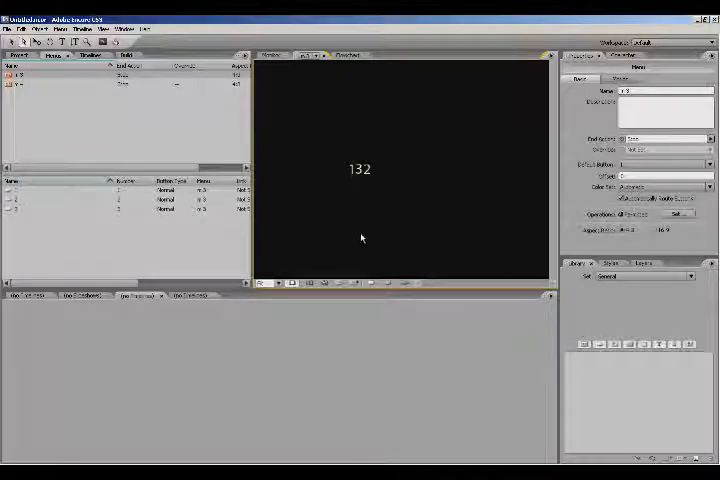
- Add a 'Main' label below 132 and convert it to a button with Ctrl+Shift+B
click(62, 42)
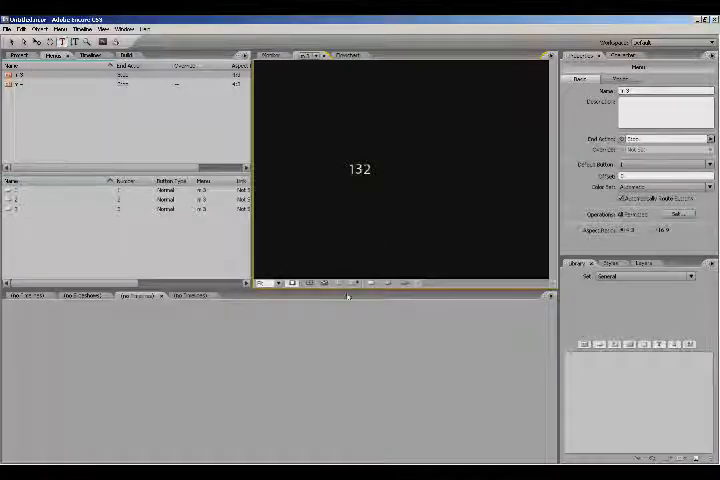
click(361, 246)
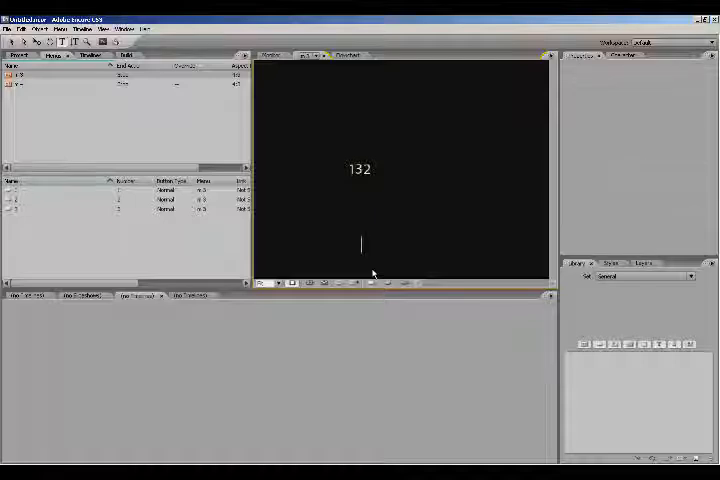
text(Main)
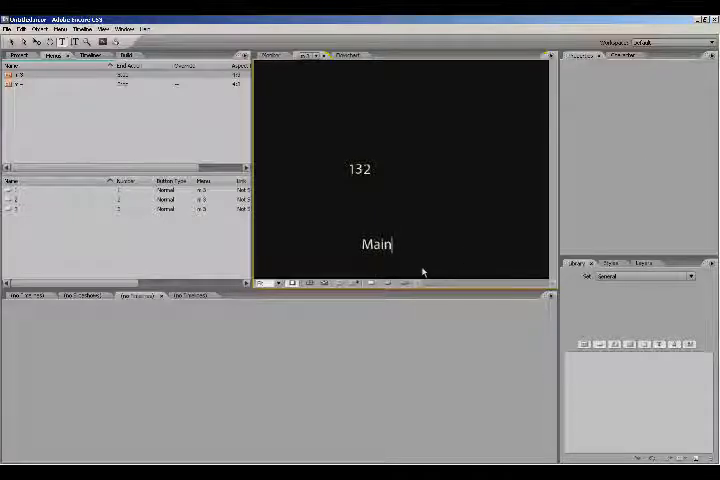
key(Return)
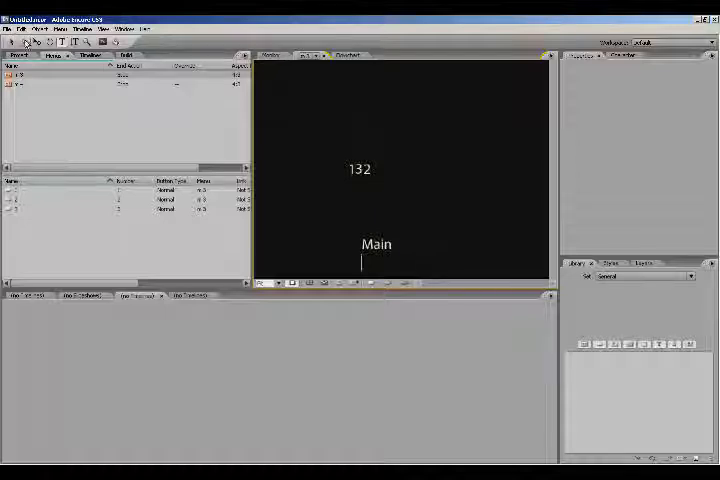
click(26, 42)
key(ctrl+shift+b)
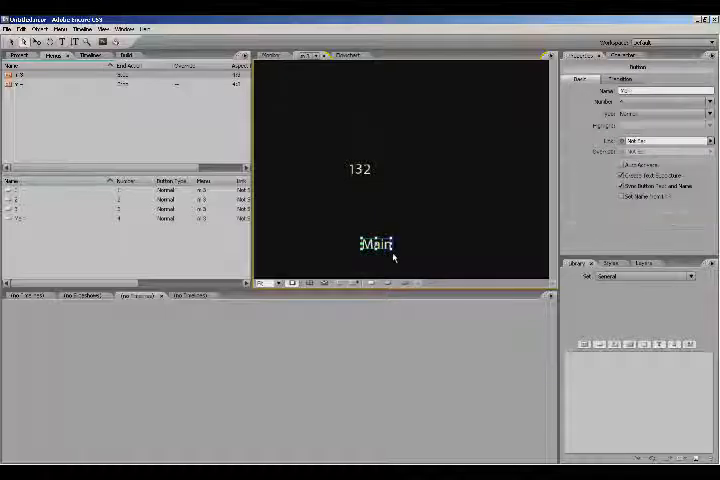
double_click(20, 84)
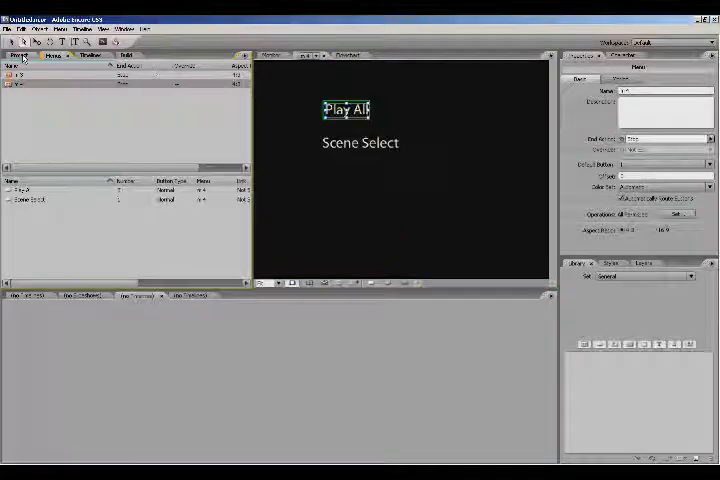
- Import the video clip as an asset into the project
click(20, 55)
double_click(60, 143)
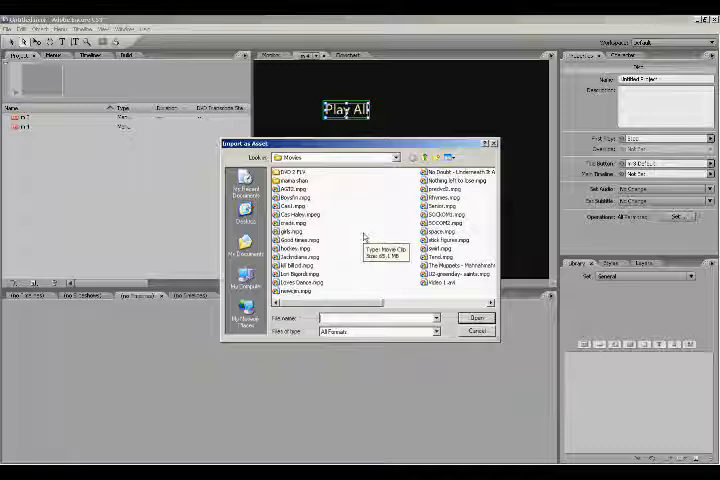
double_click(292, 206)
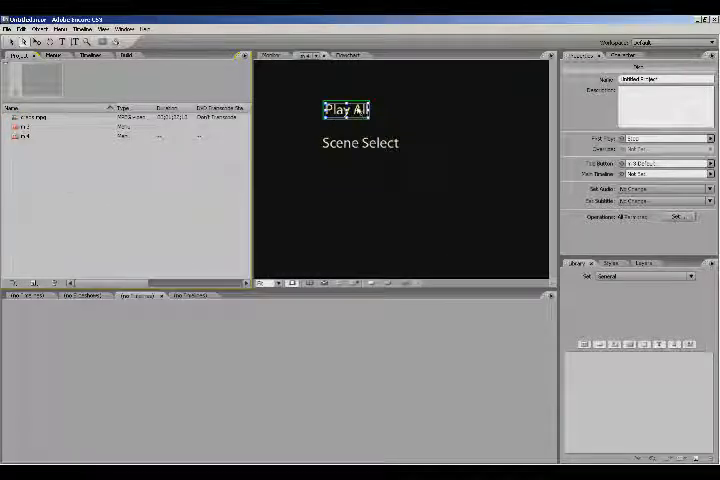
right_click(20, 117)
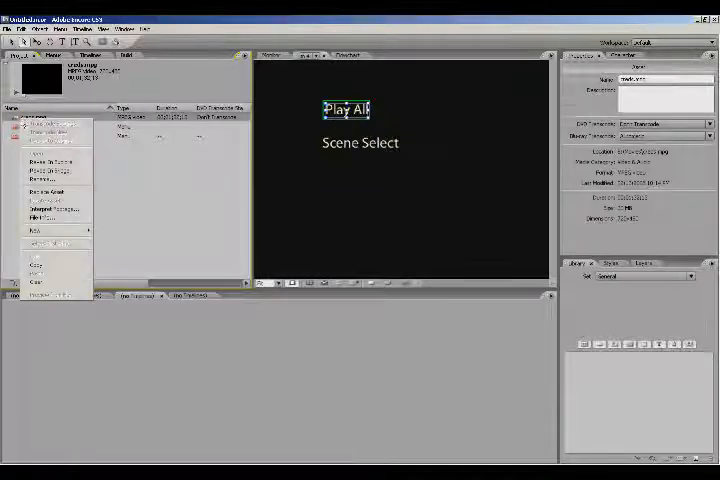
mouse_move(45, 230)
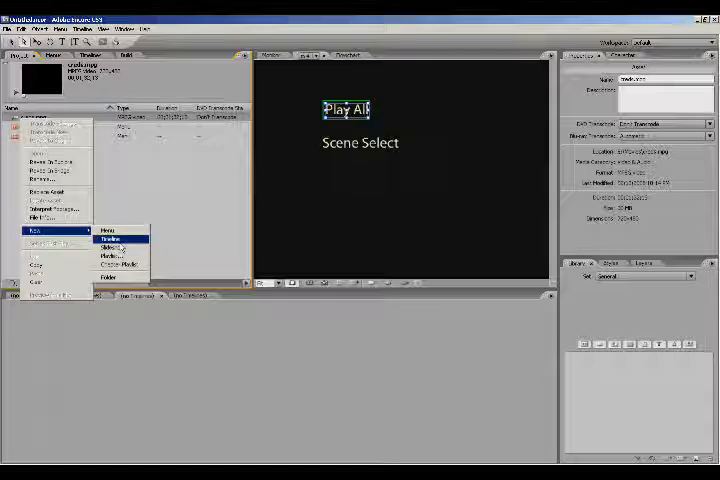
- Create a timeline from the imported video clip
click(110, 240)
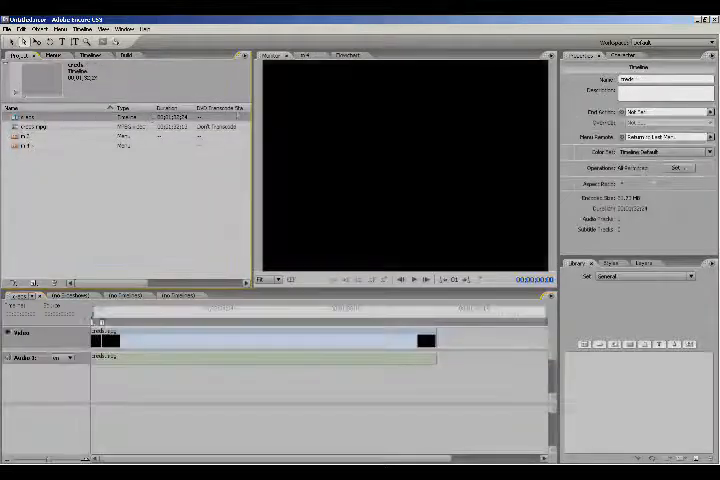
double_click(20, 146)
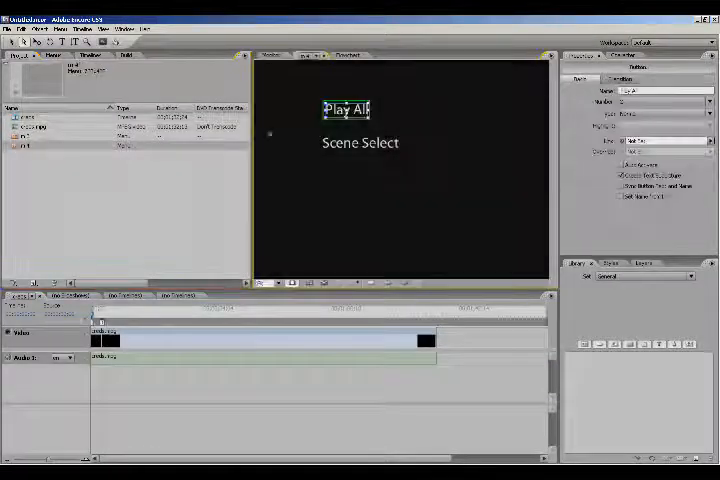
right_click(20, 148)
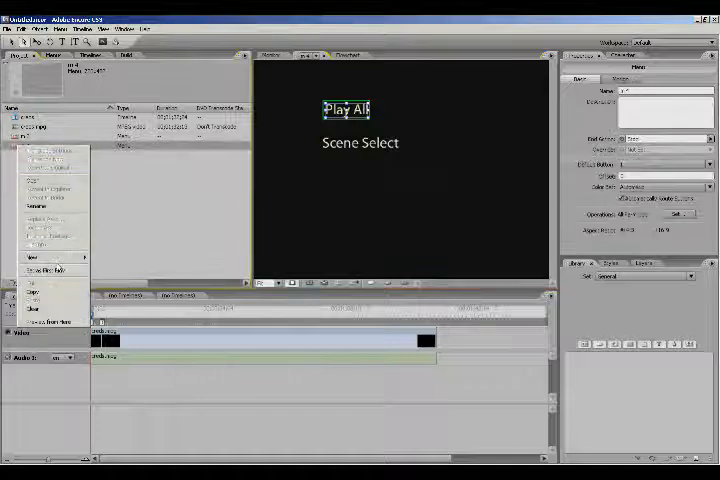
click(58, 271)
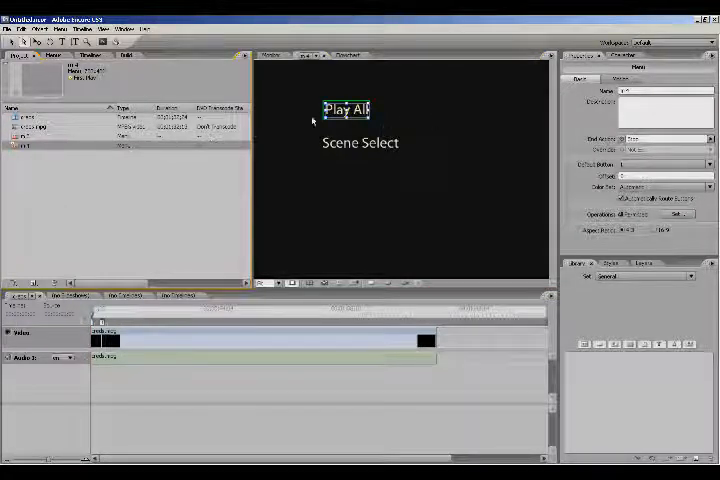
- Link the Play All button to the clip's timeline and create a second timeline
click(340, 112)
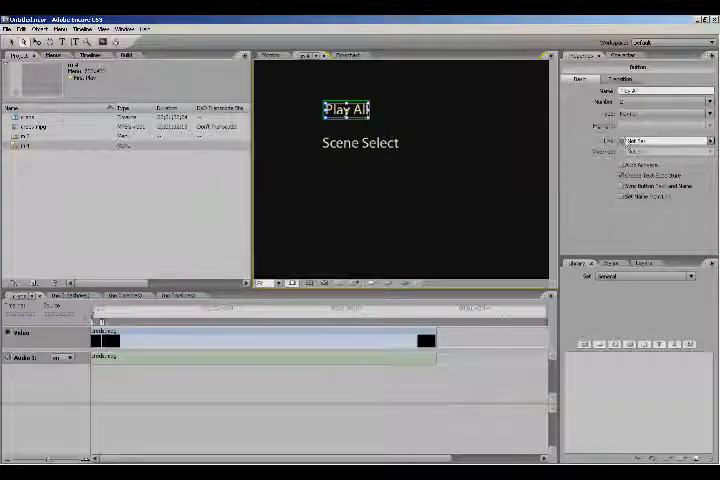
drag(621, 141, 32, 127)
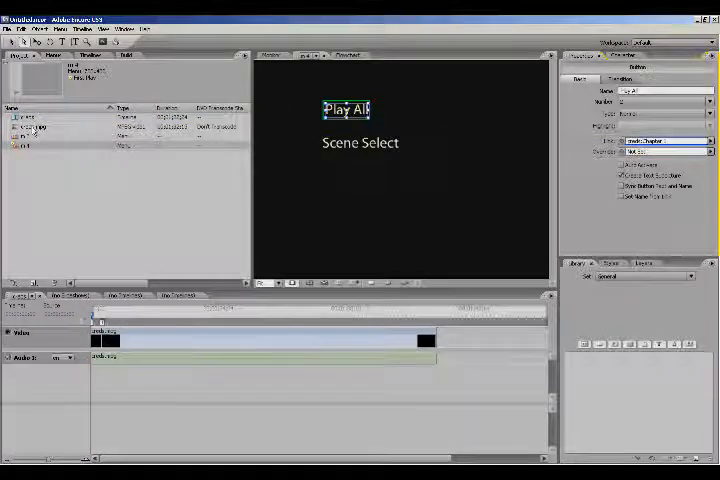
right_click(33, 127)
mouse_move(60, 240)
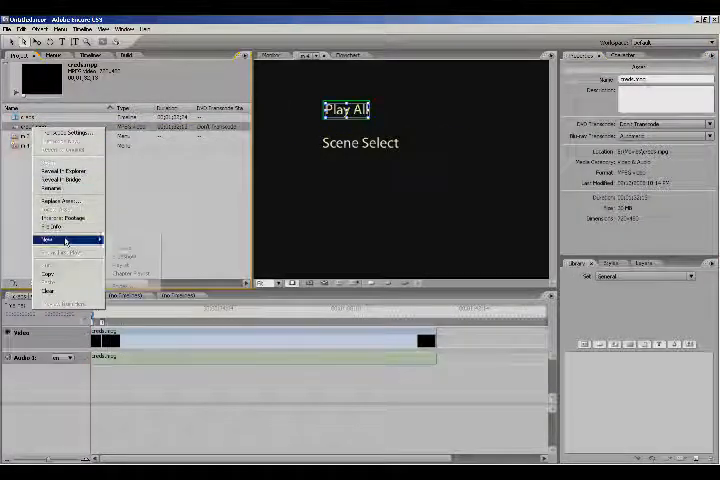
click(125, 247)
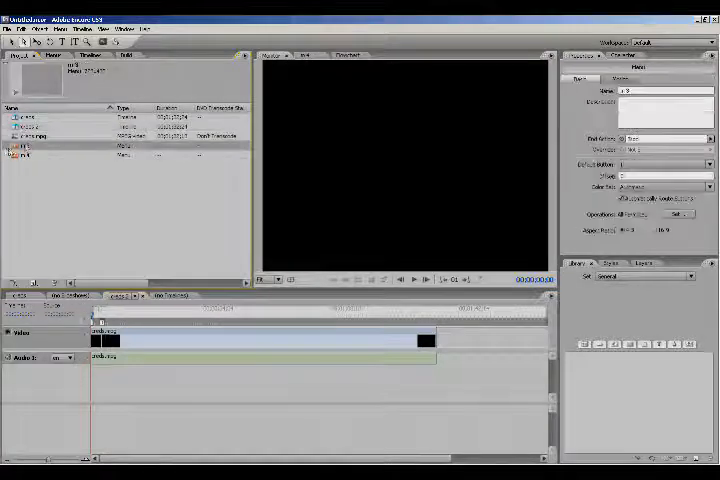
- Link the 132 button on the submenu to a project item
double_click(22, 146)
click(376, 244)
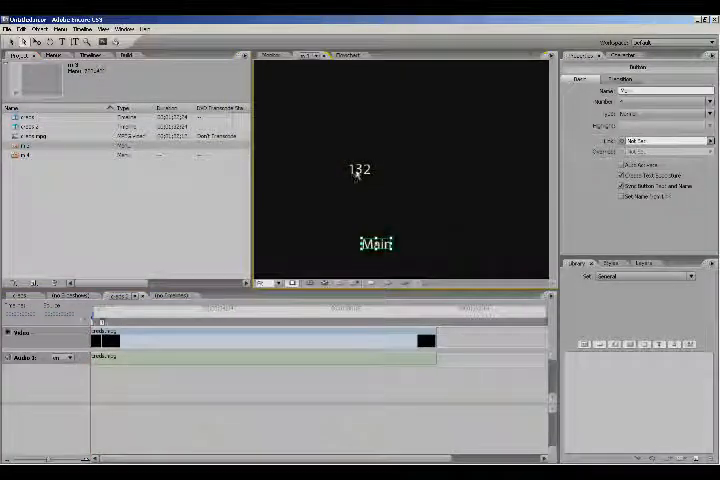
click(352, 170)
drag(621, 141, 28, 131)
click(53, 188)
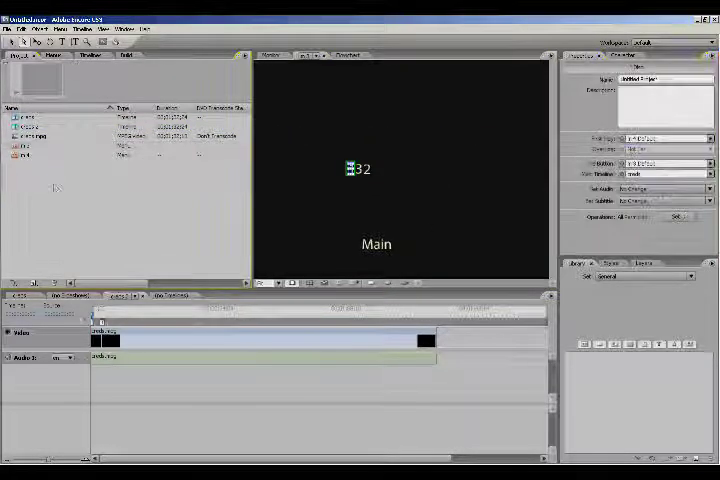
- Link the Main button back to the Play All / Scene Select main menu
click(380, 245)
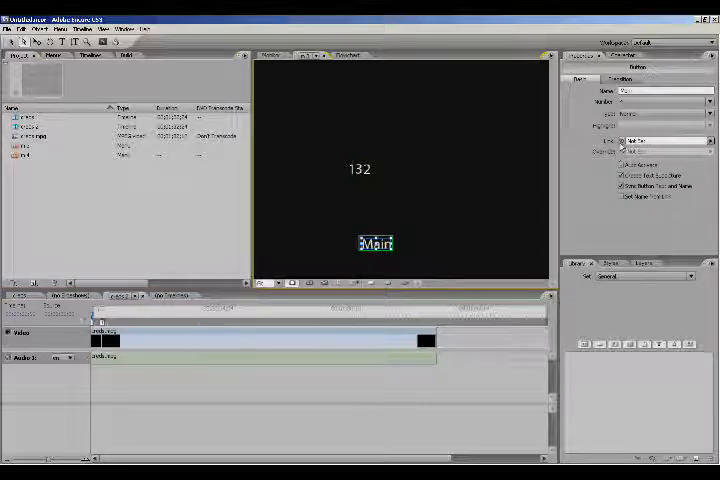
drag(621, 141, 22, 158)
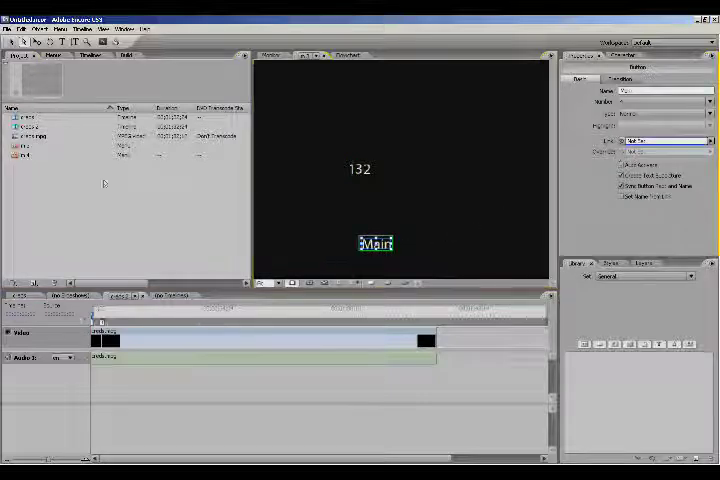
drag(22, 158, 22, 158)
click(31, 180)
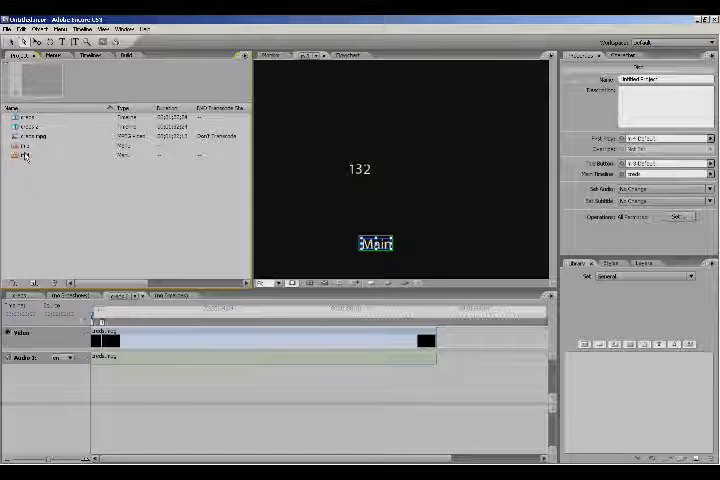
click(22, 145)
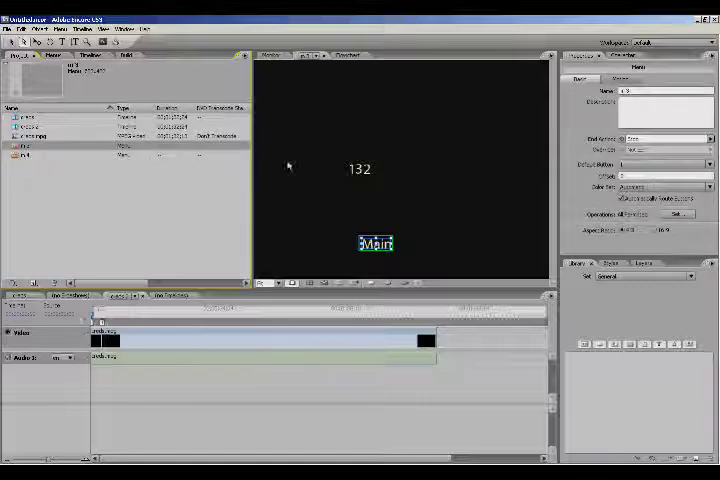
- Link the Scene Select button to the 132 / Main submenu
double_click(22, 155)
click(341, 168)
click(340, 146)
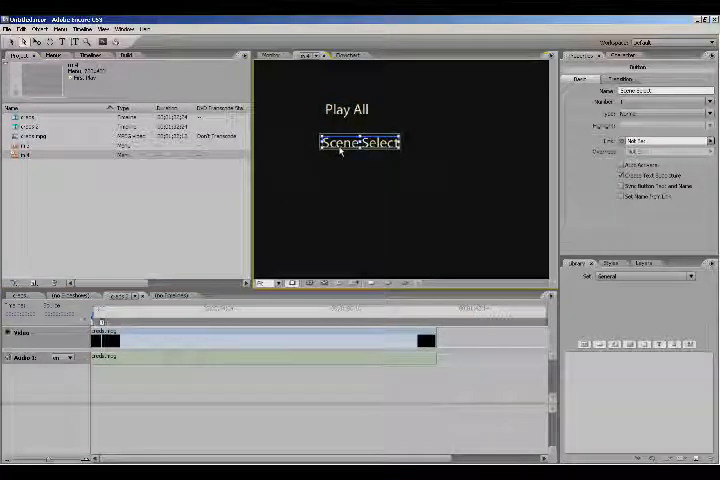
drag(622, 141, 30, 145)
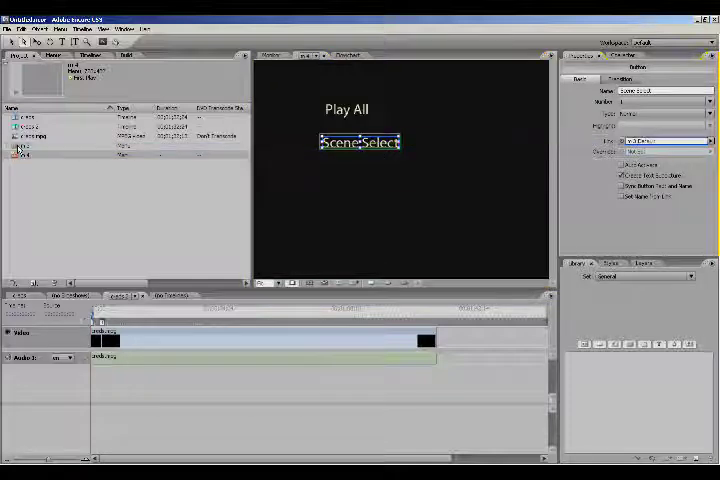
click(94, 188)
key(ctrl+alt+space)
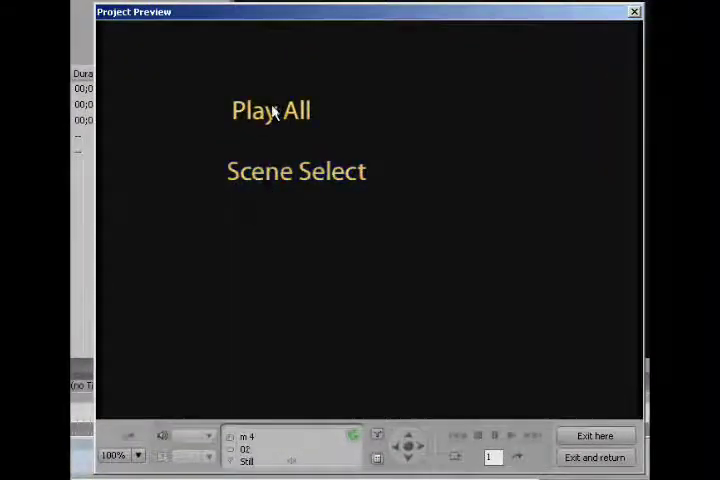
click(274, 113)
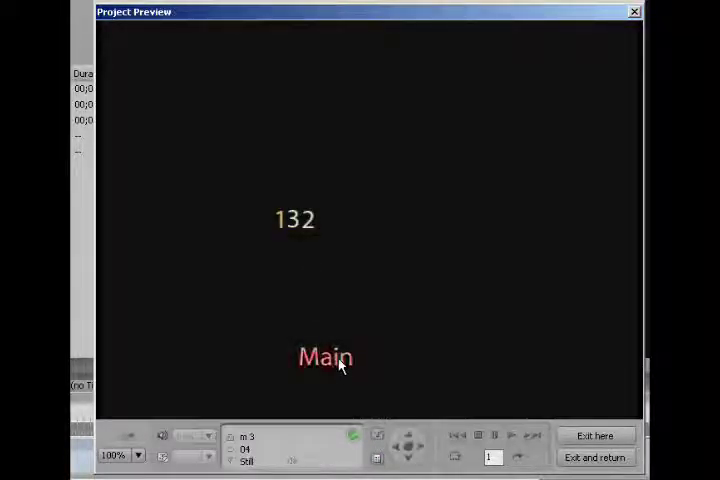
click(340, 366)
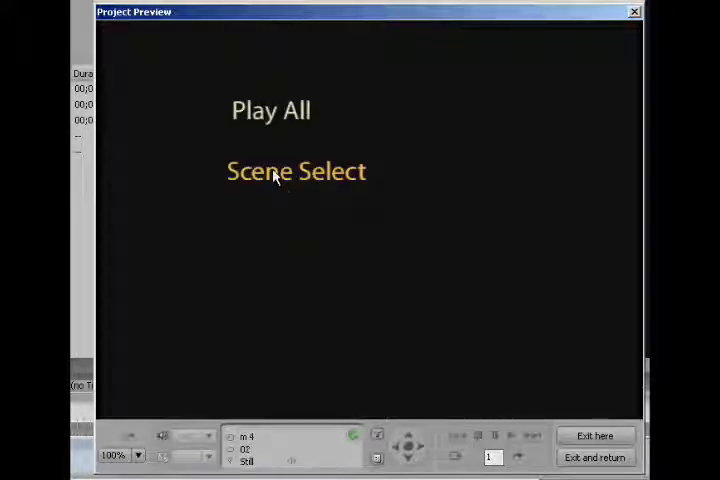
click(276, 175)
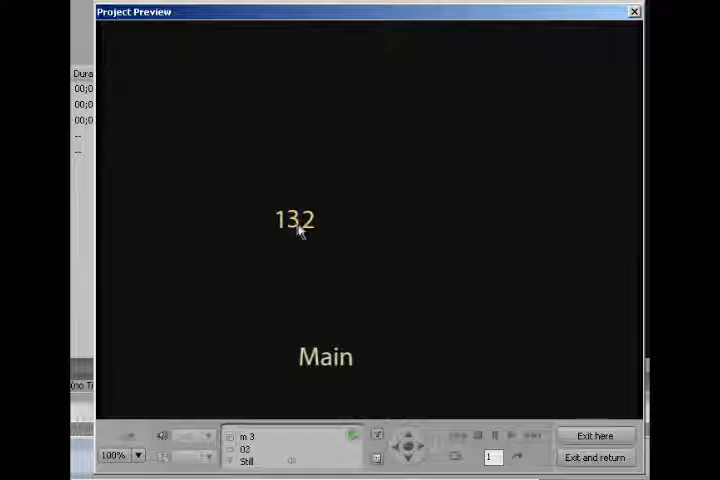
click(327, 370)
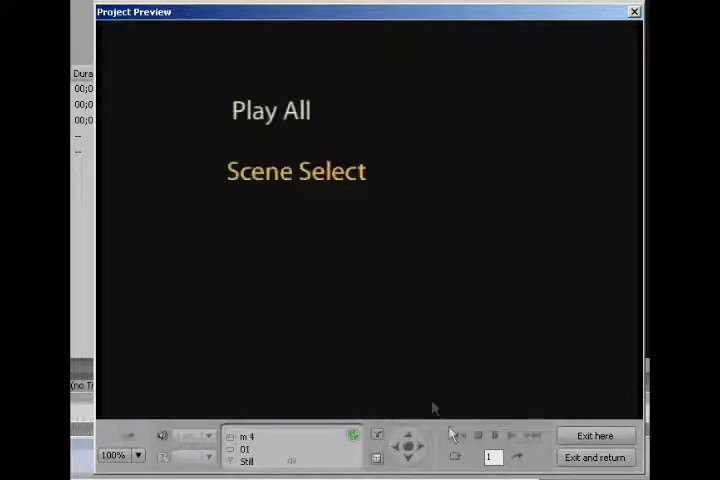
click(634, 12)
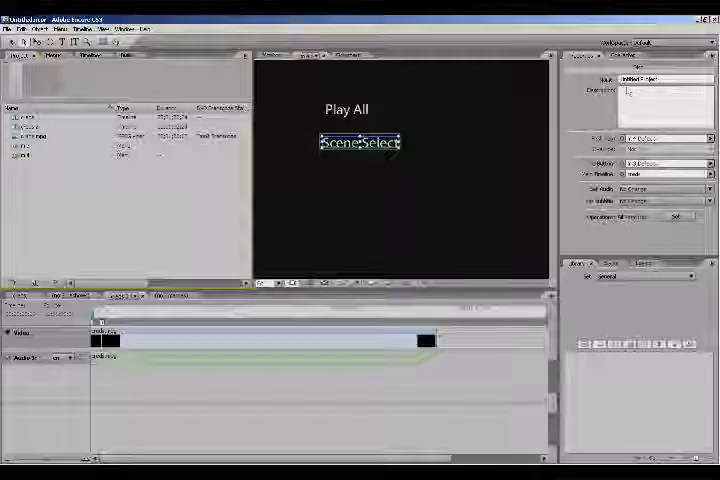
- Assign the project's MPEG video clip as the Scene Select button's transition asset
click(24, 155)
click(346, 151)
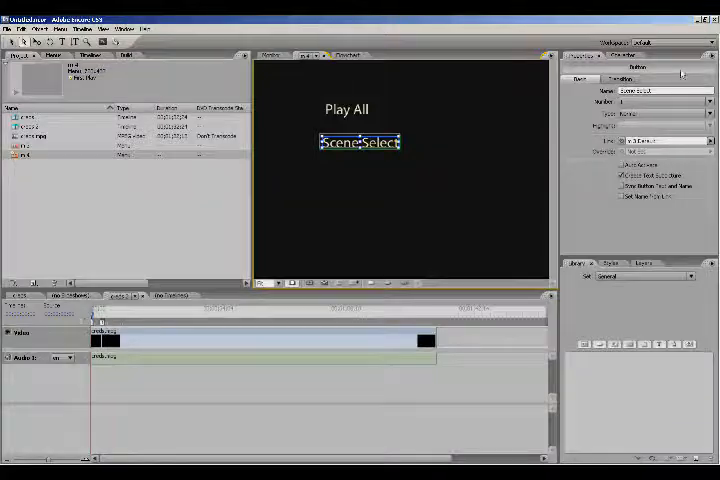
click(621, 79)
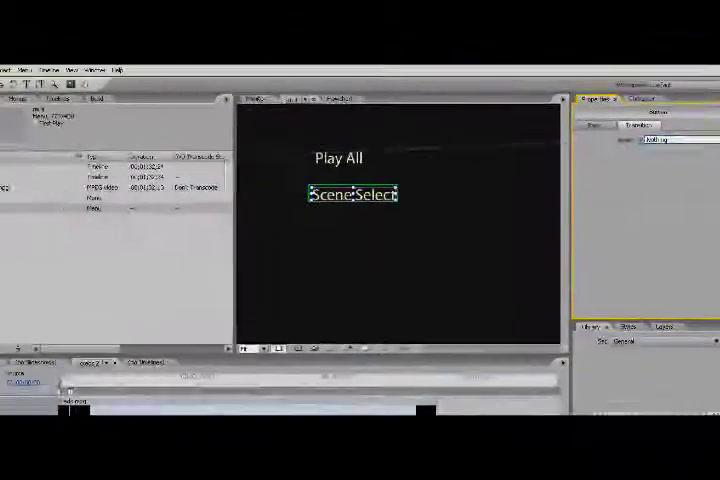
drag(607, 143, 48, 186)
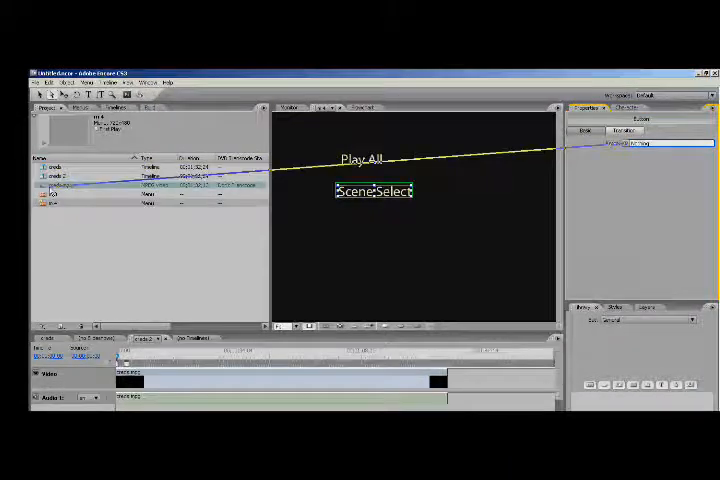
drag(48, 186, 20, 135)
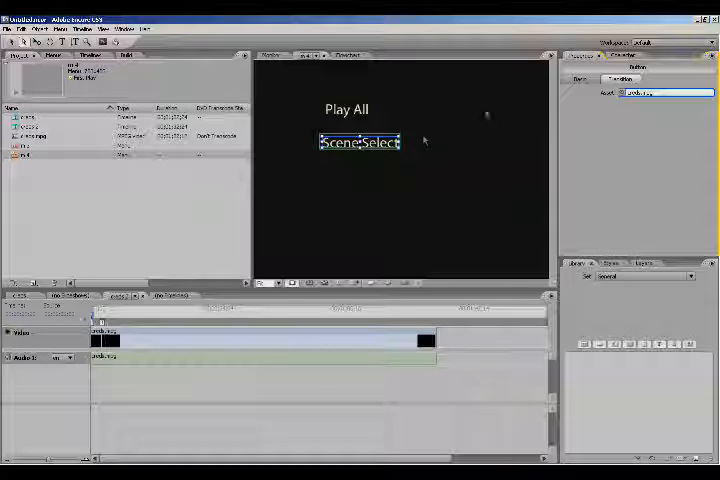
click(579, 79)
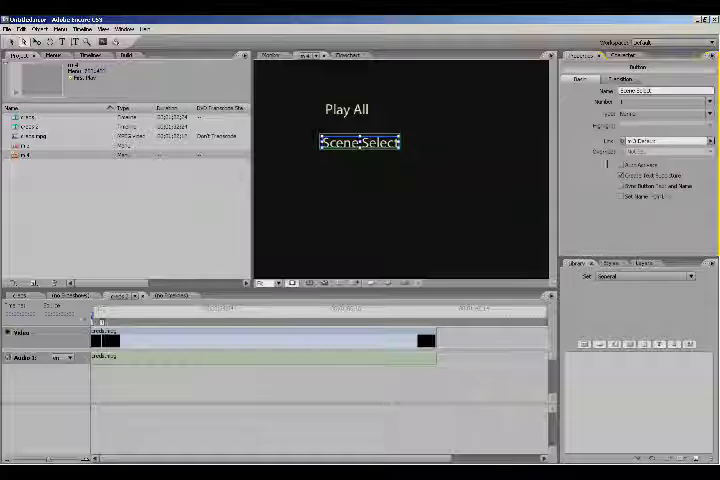
click(400, 195)
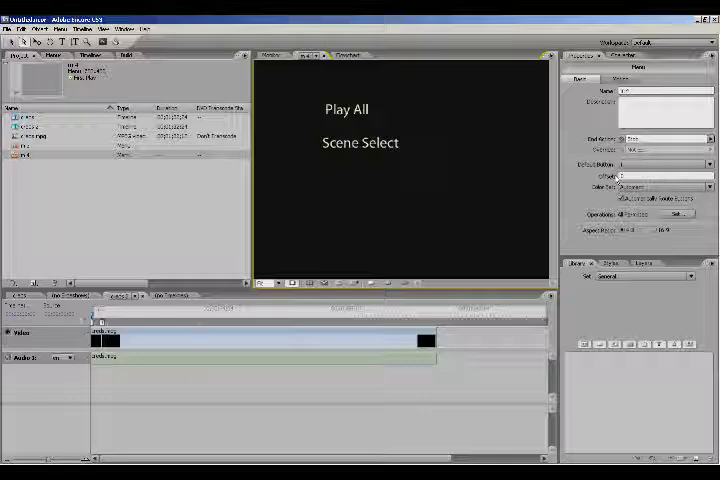
- Show the menu's Motion settings, list the project's menus, and pick-whip the Audio field
click(620, 79)
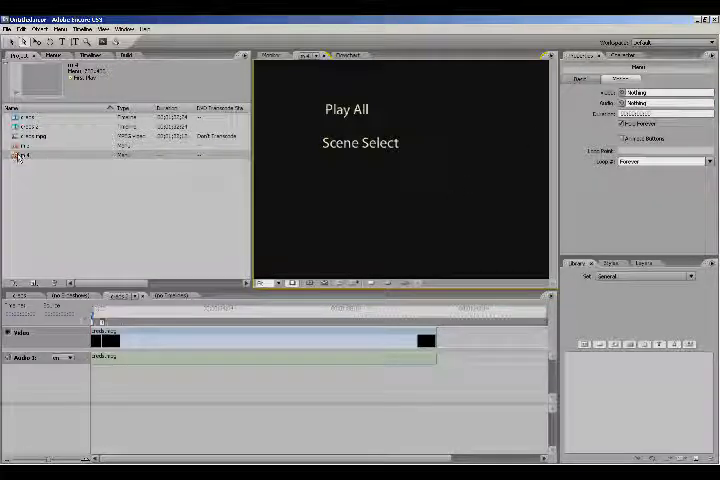
click(53, 55)
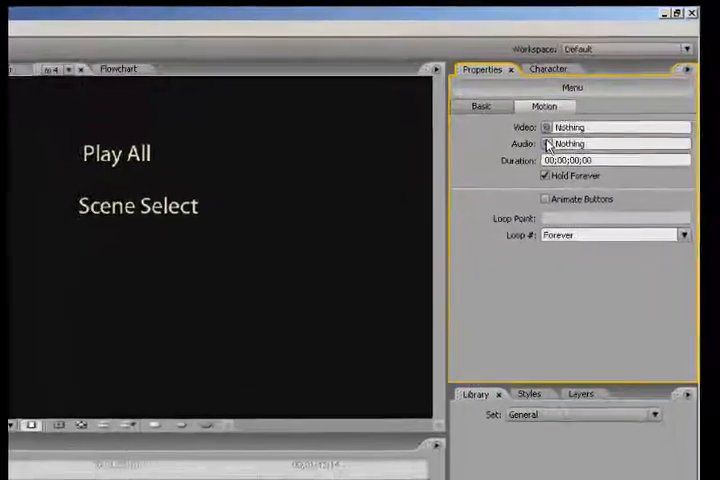
drag(548, 146, 5, 150)
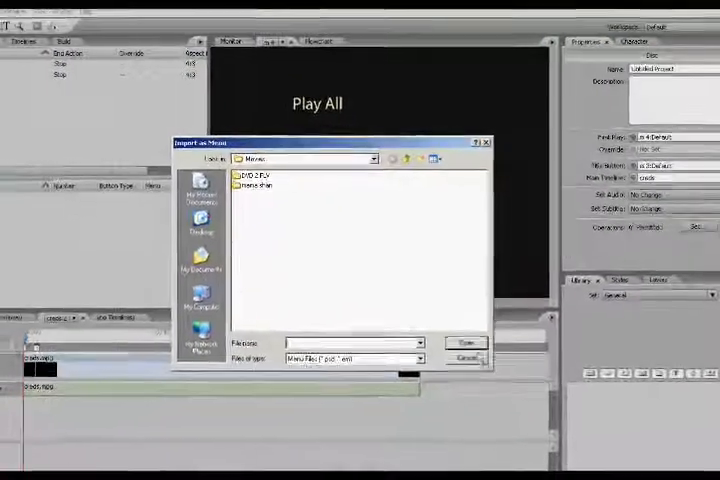
- Cancel Import as Menu, select menu m 4 and try assigning its Audio via the pick-whip
click(472, 357)
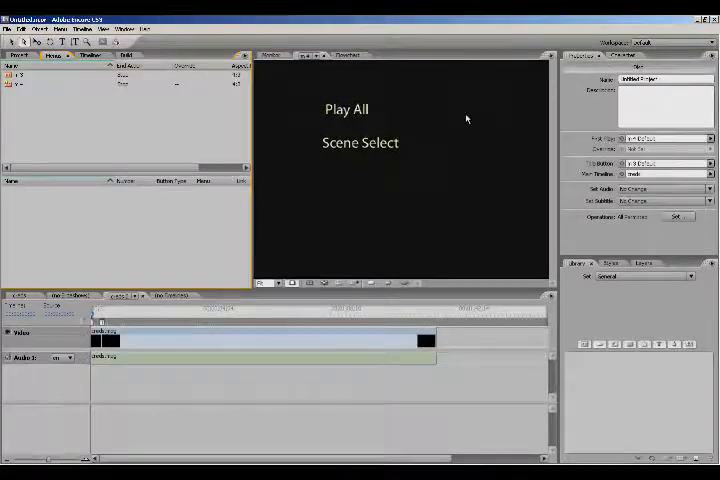
click(466, 117)
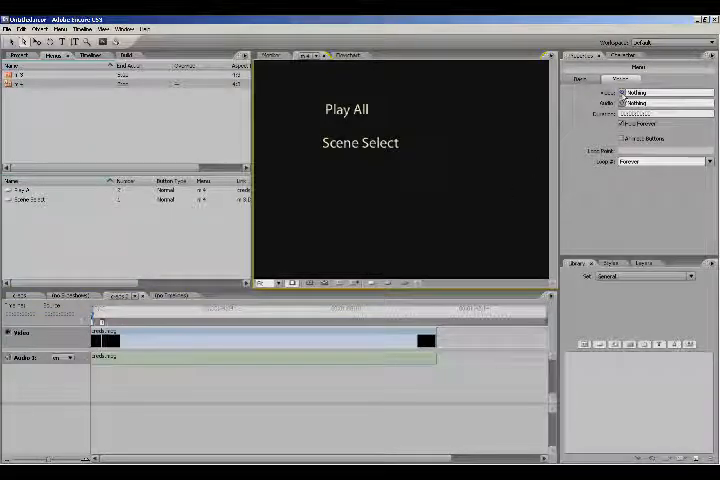
drag(621, 103, 146, 143)
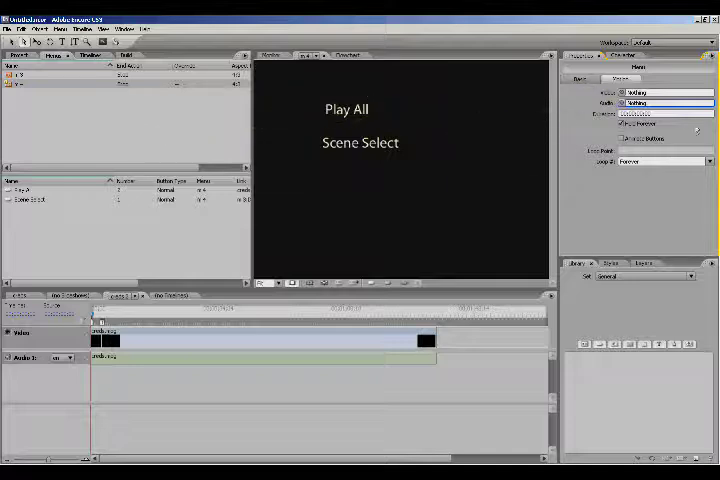
click(540, 175)
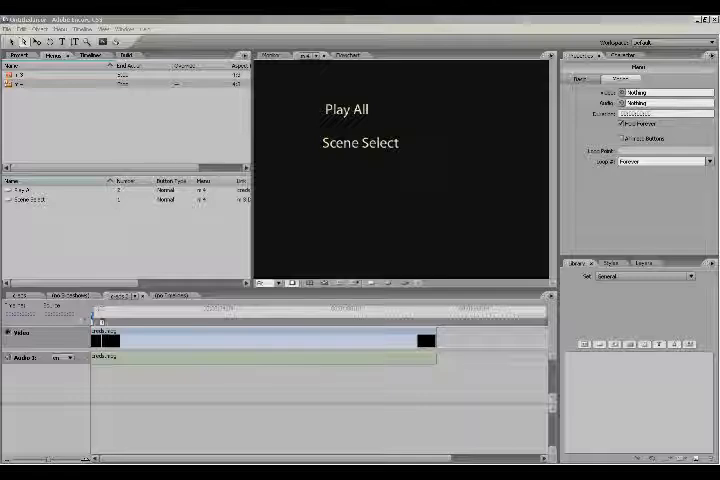
click(153, 263)
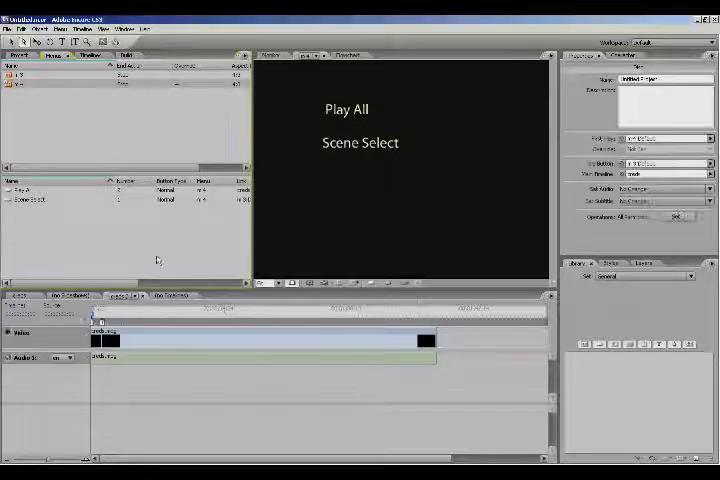
click(171, 254)
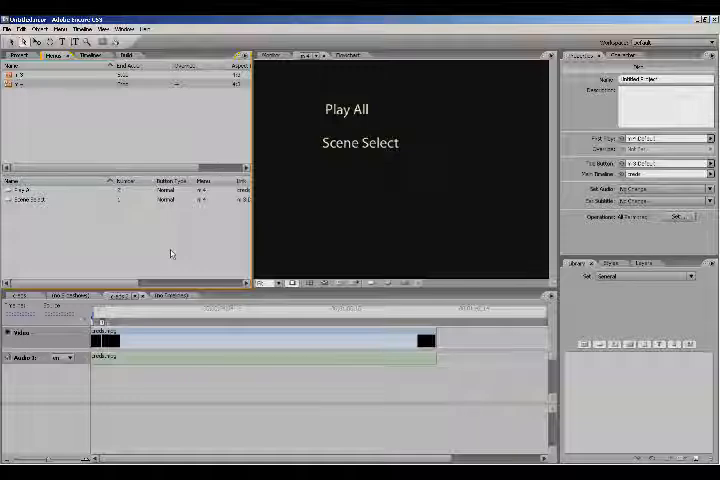
click(129, 129)
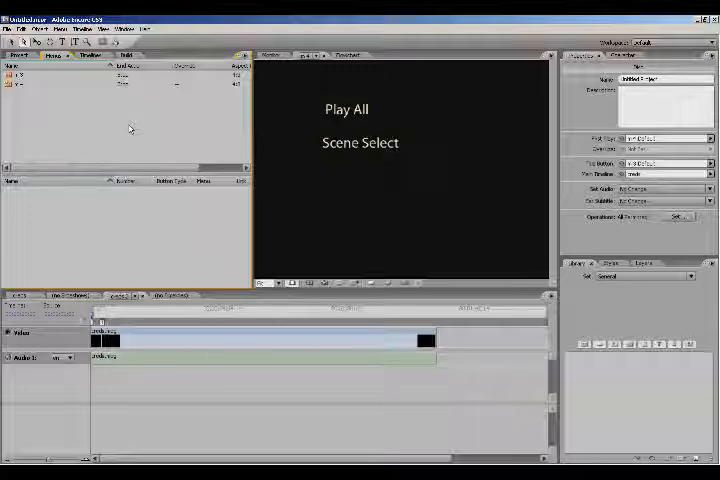
right_click(21, 85)
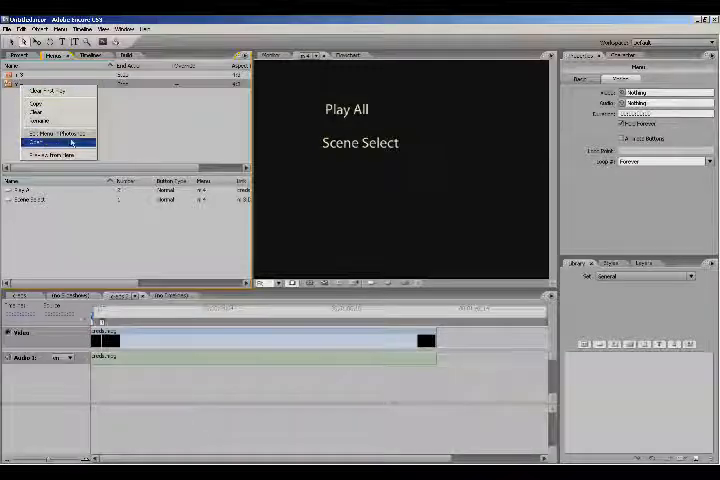
click(45, 91)
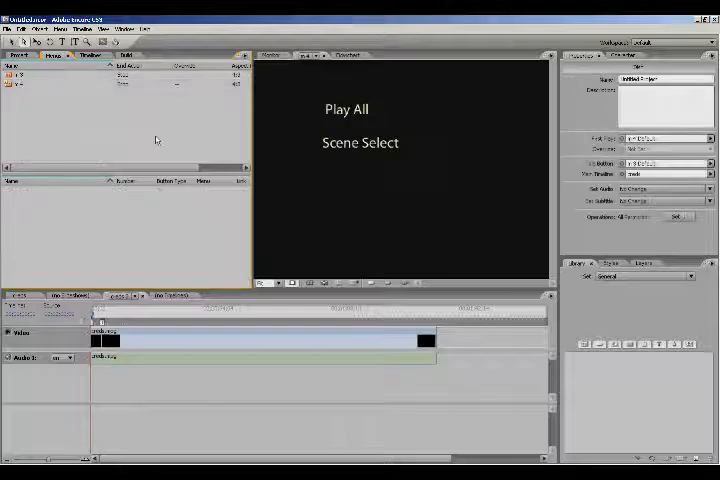